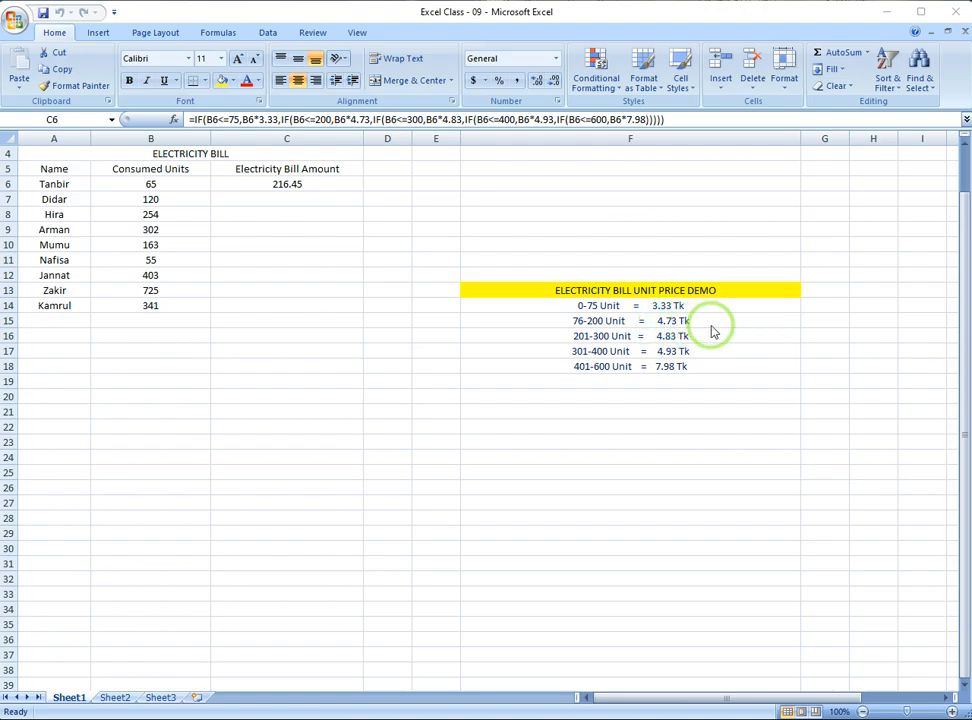
Examine the unit price tiers in F14:F18 and the bill amount formula in C6.
{"action": "left_click", "coordinate": [579, 312]}
{"action": "left_click_drag", "start_coordinate": [579, 306], "coordinate": [578, 368]}
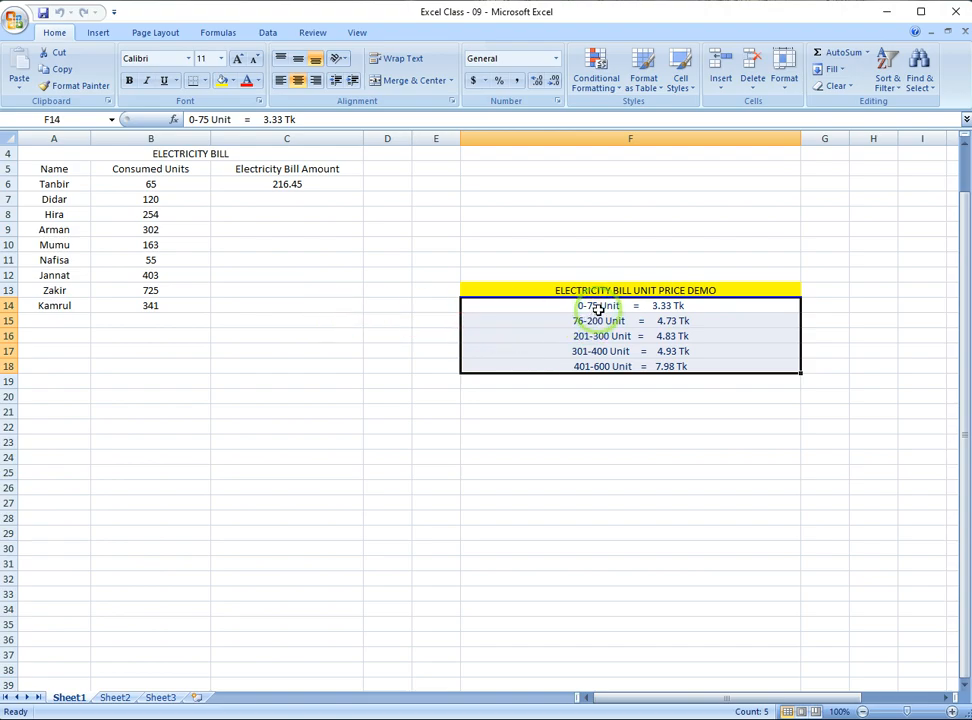
{"action": "left_click", "coordinate": [598, 308]}
{"action": "left_click", "coordinate": [599, 321]}
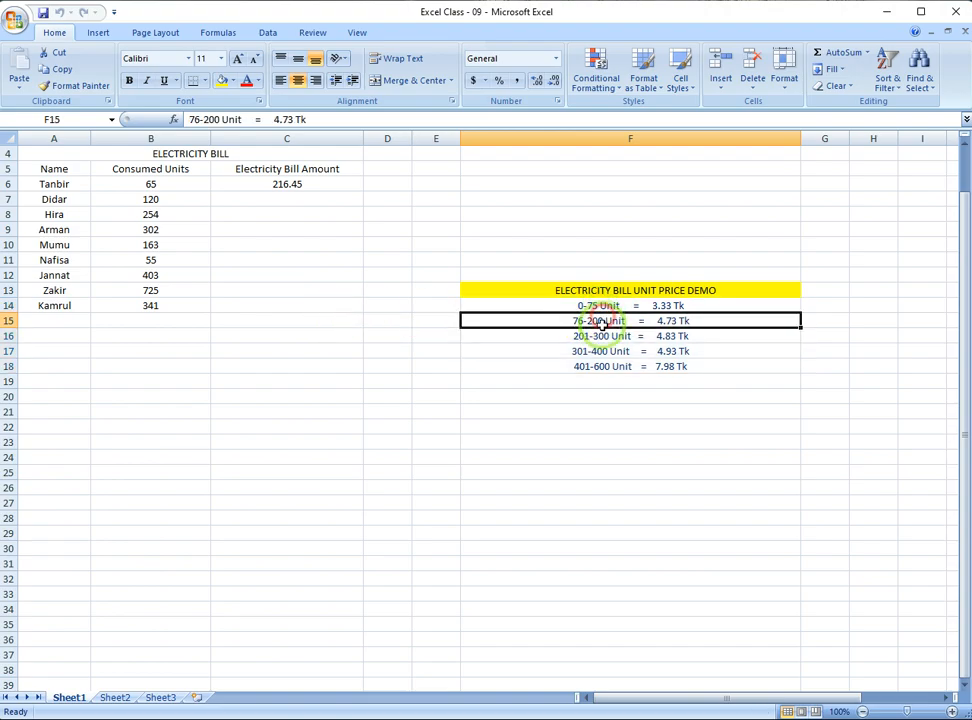
{"action": "left_click", "coordinate": [619, 349]}
{"action": "left_click", "coordinate": [620, 365]}
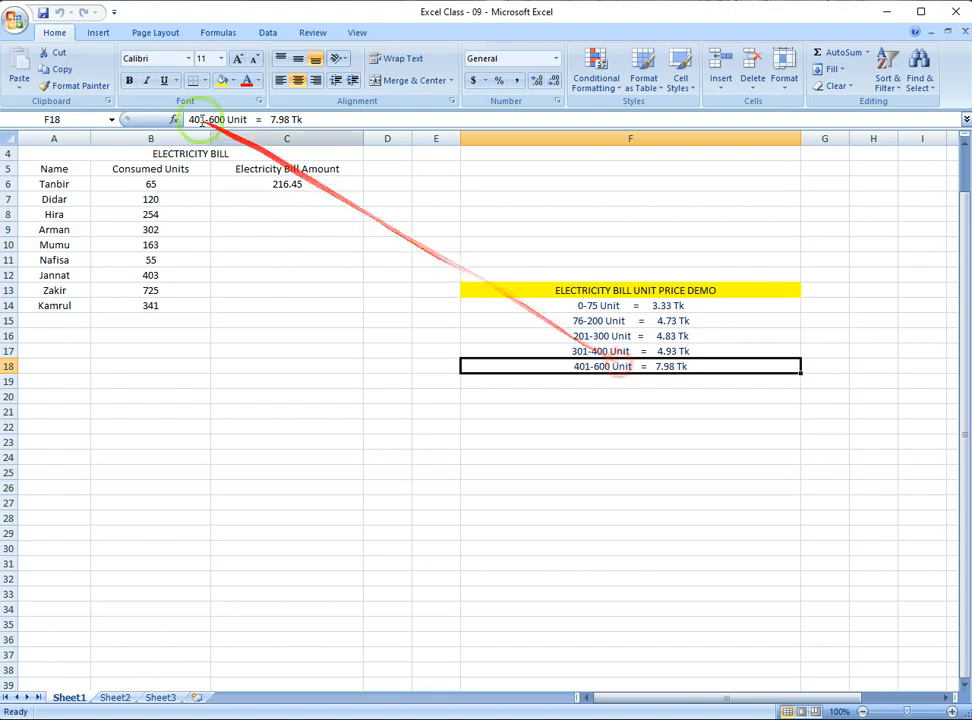
{"action": "left_click", "coordinate": [320, 186]}
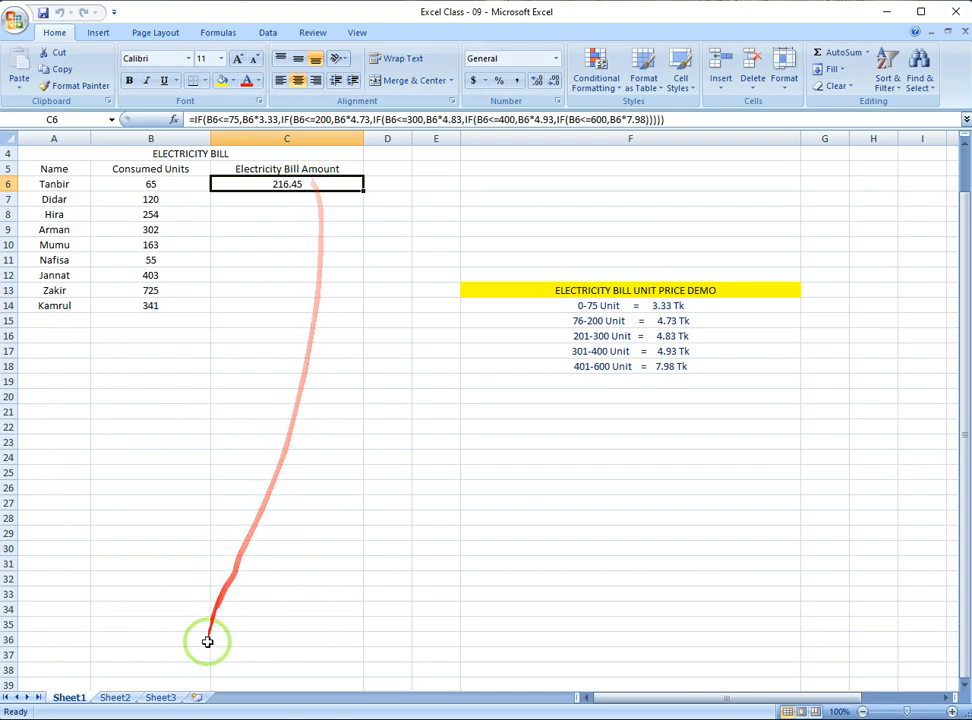
{"action": "left_click", "coordinate": [205, 719]}
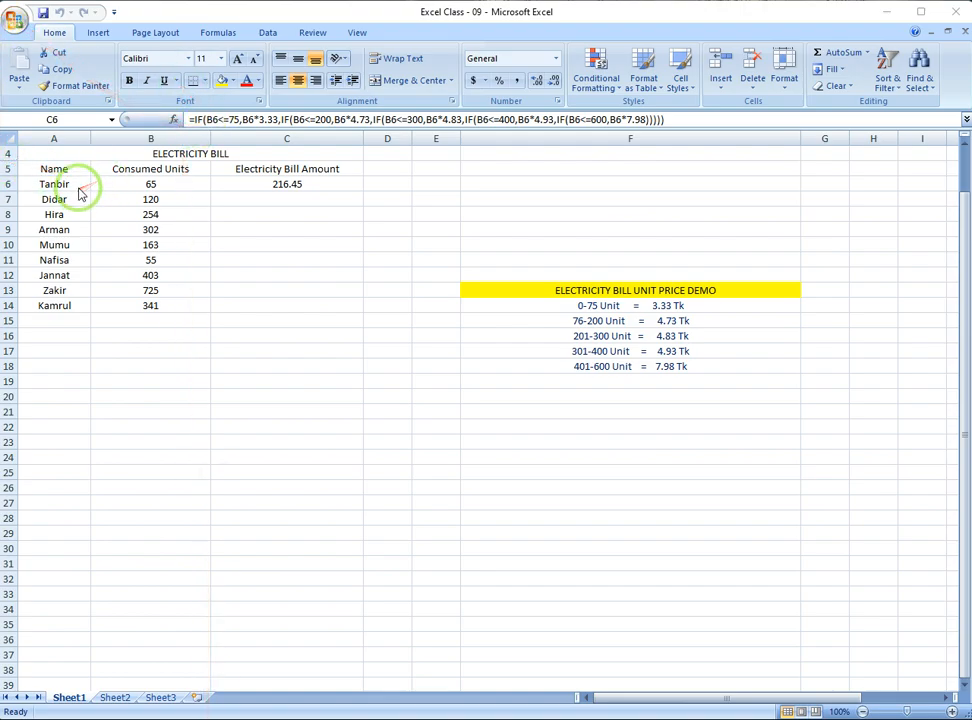
Review the customer names in A6:A14 together with their consumed units in B6:B14.
{"action": "left_click", "coordinate": [180, 185]}
{"action": "left_click_drag", "start_coordinate": [180, 185], "coordinate": [160, 303]}
{"action": "left_click", "coordinate": [132, 229]}
{"action": "left_click", "coordinate": [73, 189]}
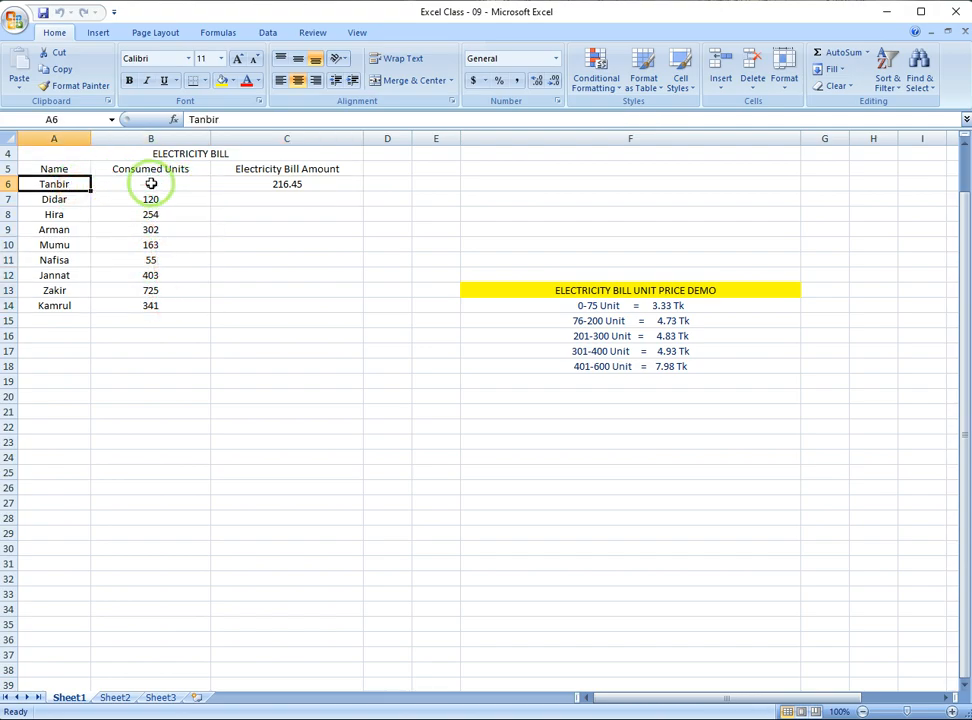
{"action": "left_click", "coordinate": [177, 185]}
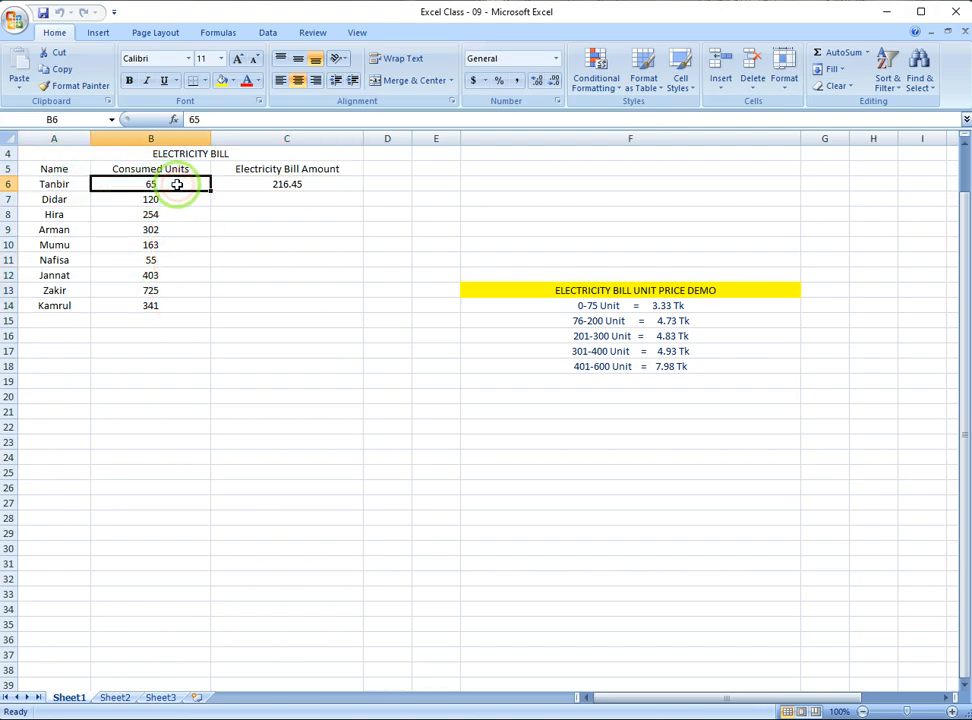
{"action": "left_click", "coordinate": [60, 212]}
{"action": "left_click", "coordinate": [150, 202]}
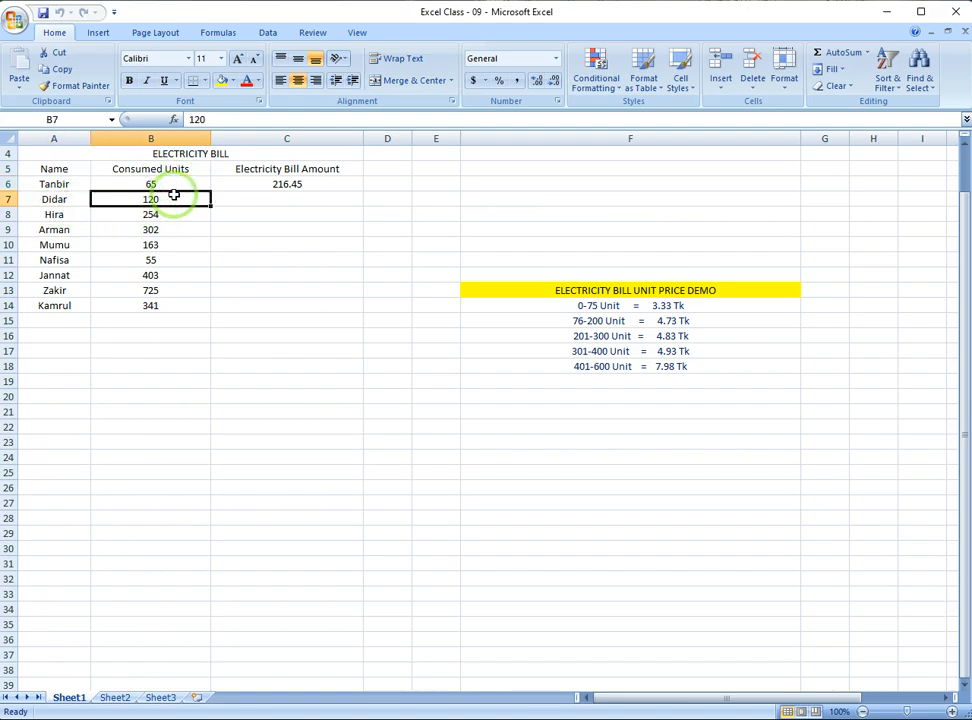
{"action": "left_click", "coordinate": [62, 216]}
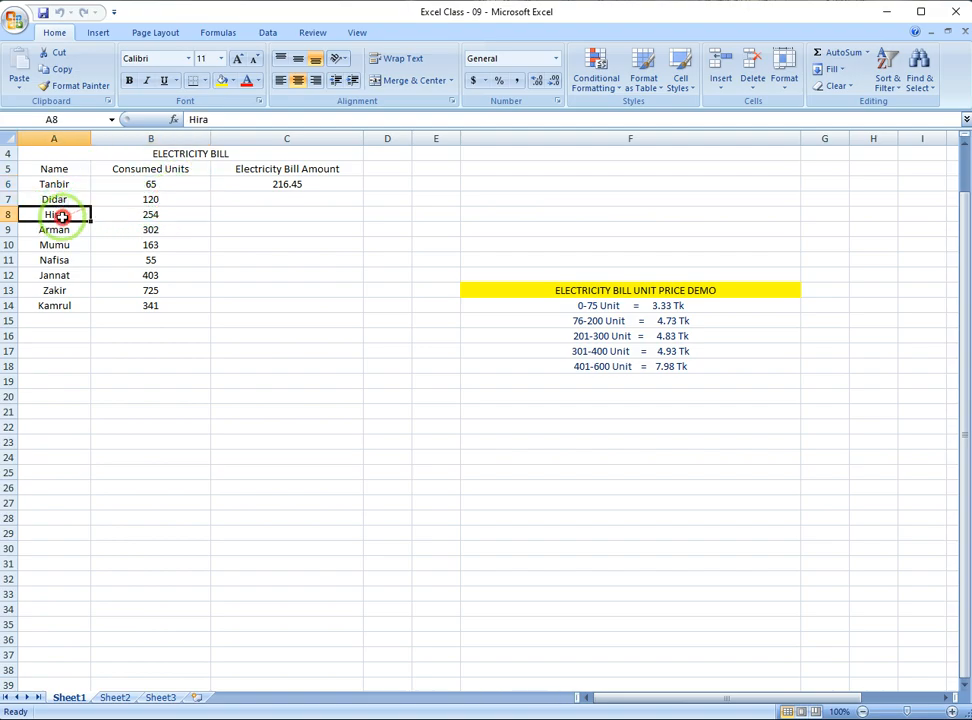
{"action": "left_click", "coordinate": [178, 215]}
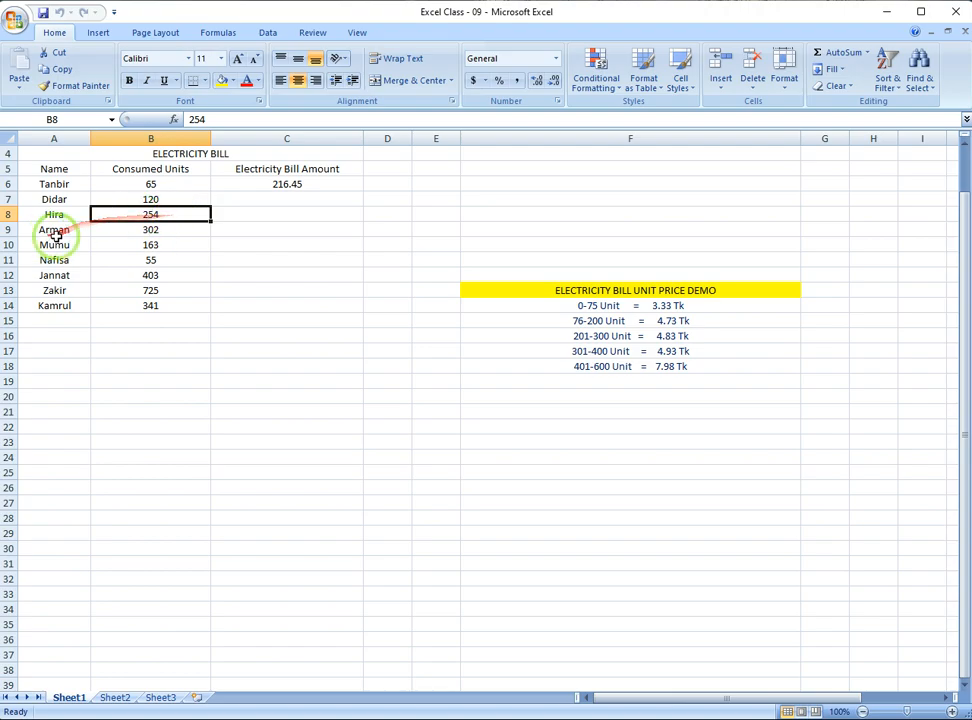
{"action": "left_click_drag", "start_coordinate": [72, 230], "coordinate": [72, 306]}
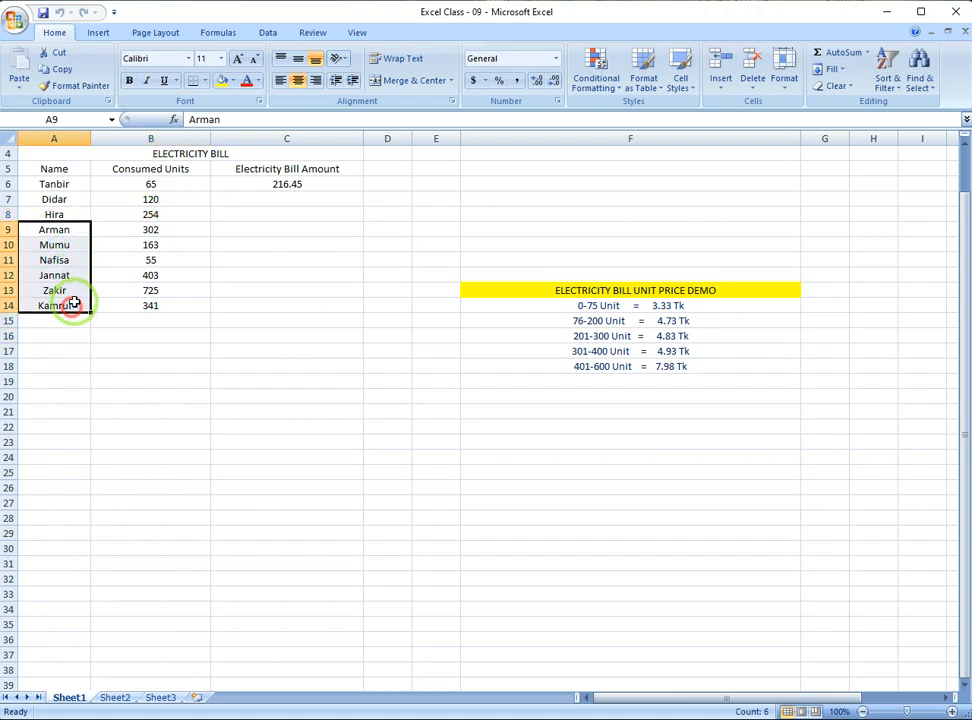
{"action": "left_click_drag", "start_coordinate": [174, 231], "coordinate": [167, 308]}
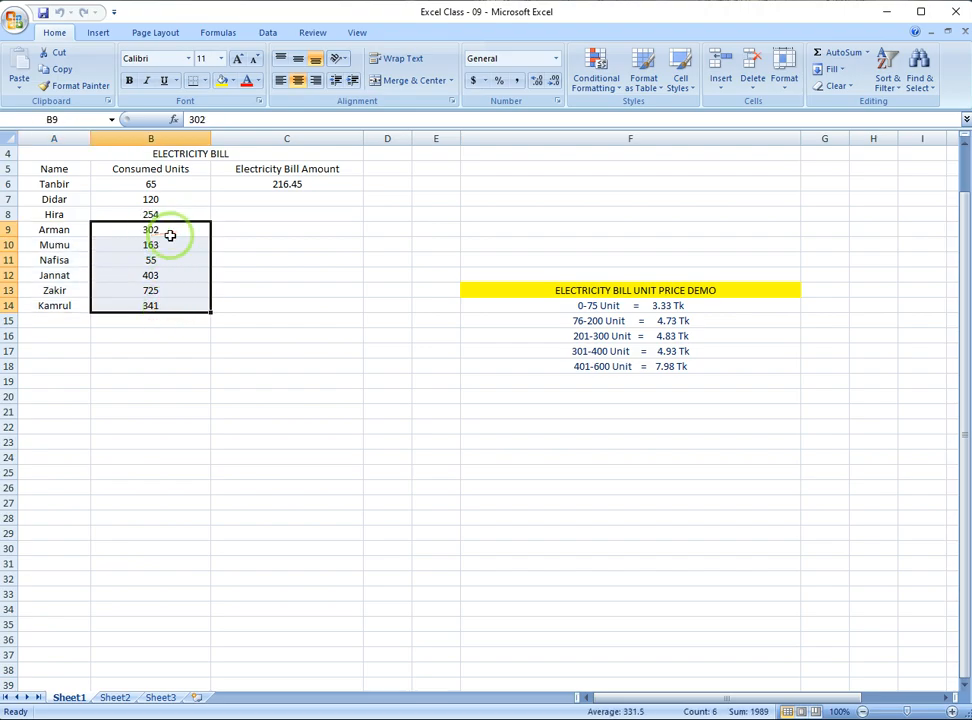
{"action": "left_click", "coordinate": [176, 231]}
{"action": "left_click_drag", "start_coordinate": [180, 231], "coordinate": [174, 304]}
{"action": "left_click", "coordinate": [189, 256]}
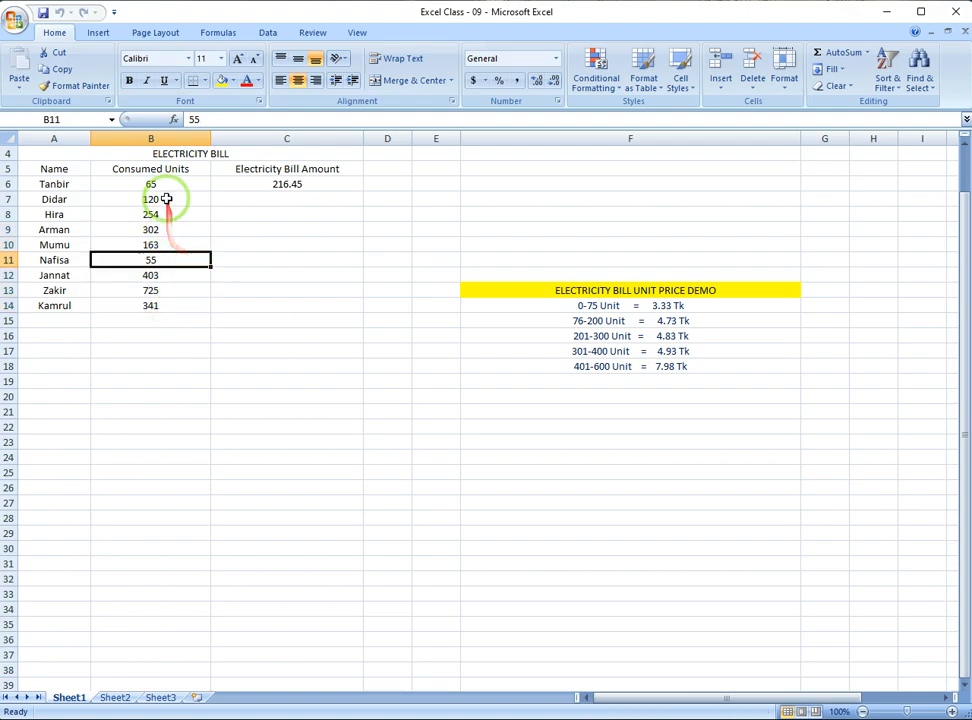
{"action": "left_click_drag", "start_coordinate": [169, 187], "coordinate": [197, 340]}
{"action": "left_click", "coordinate": [256, 243]}
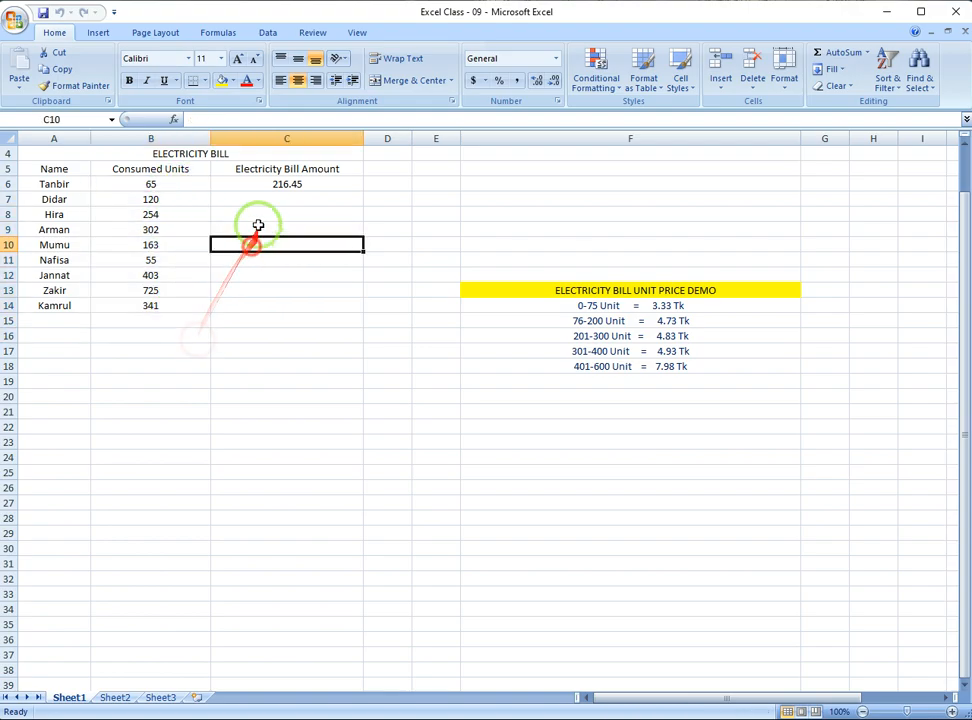
Examine the nested IF formula in C6, comparing its conditions with the consumed units in B6 and the price tiers.
{"action": "left_click", "coordinate": [303, 184]}
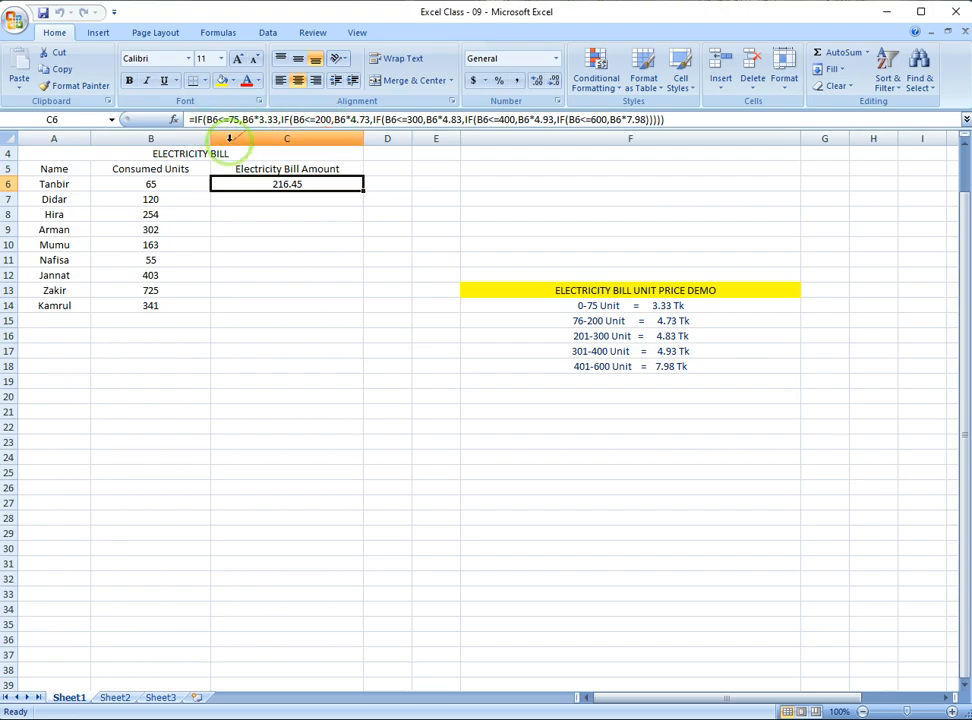
{"action": "left_click", "coordinate": [166, 186]}
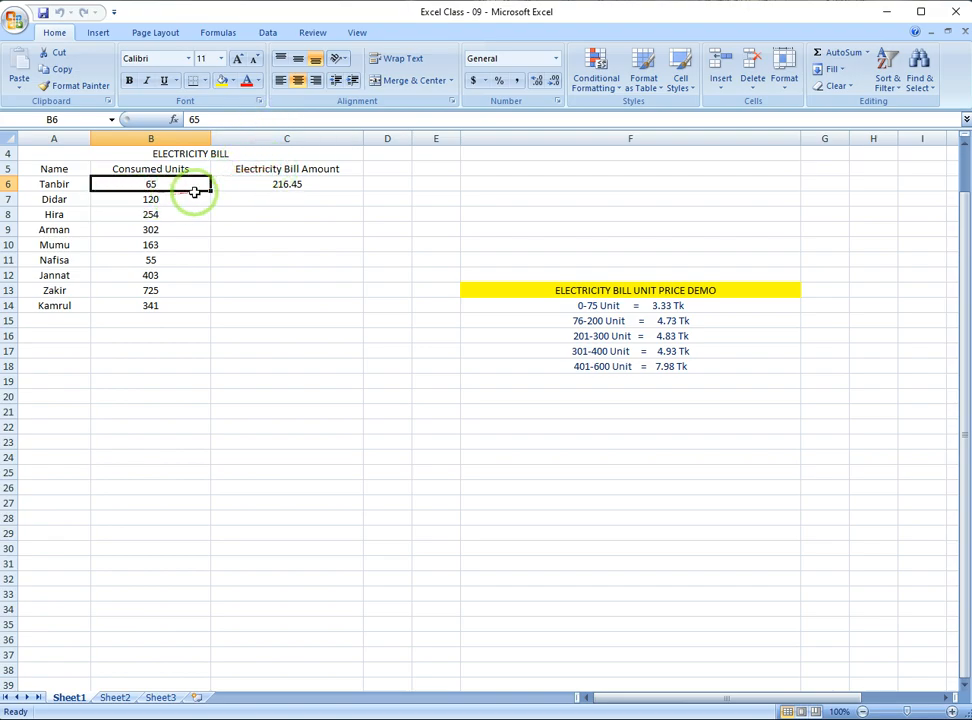
{"action": "left_click", "coordinate": [280, 183]}
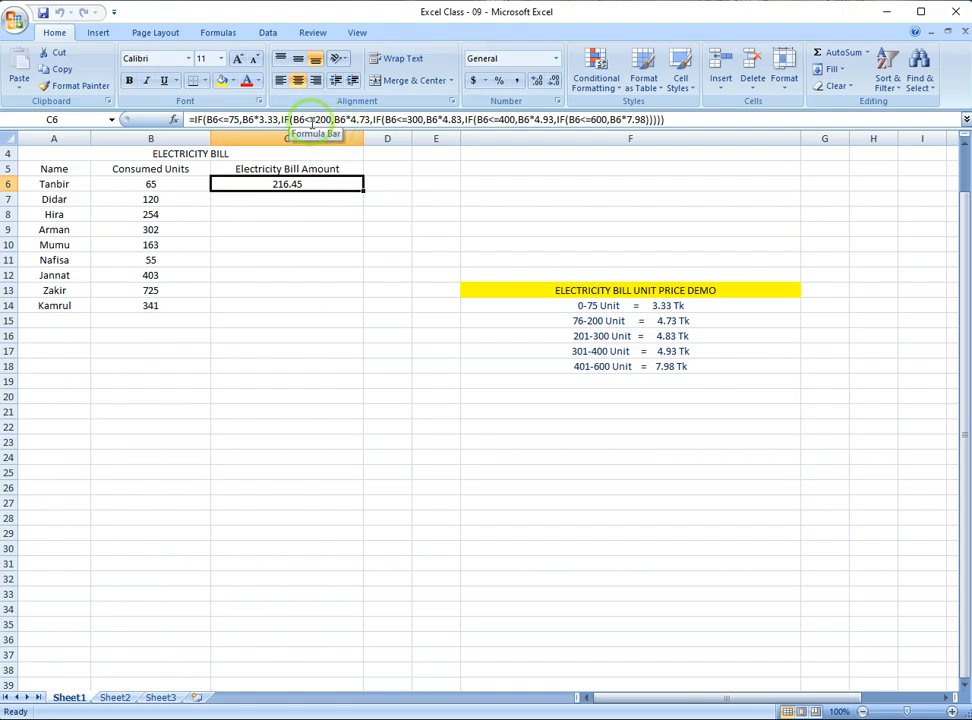
{"action": "left_click", "coordinate": [174, 187]}
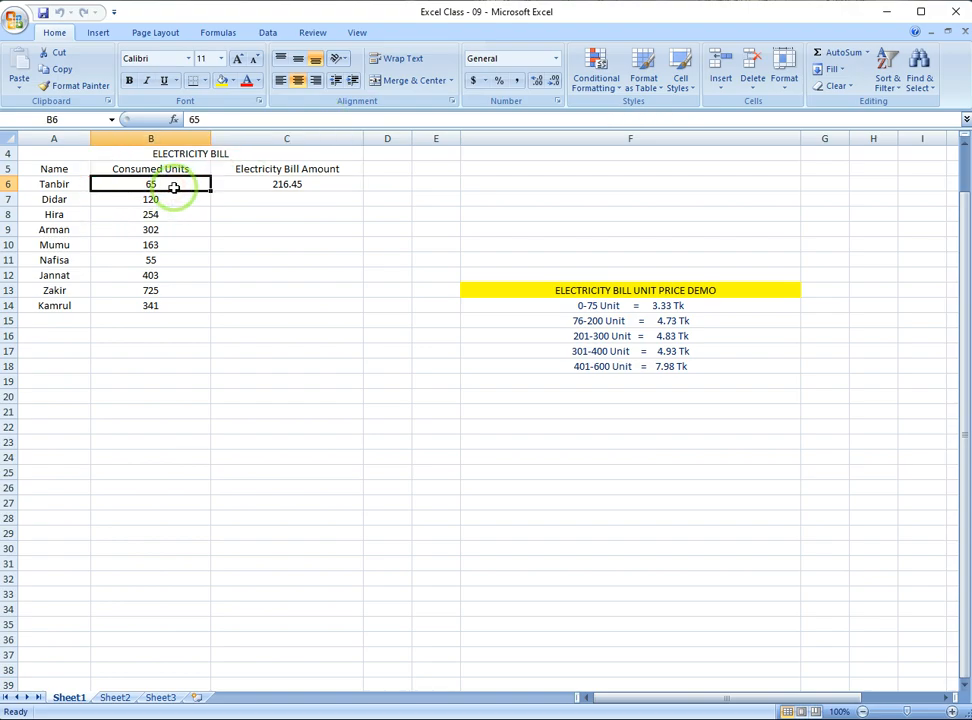
{"action": "left_click", "coordinate": [253, 183]}
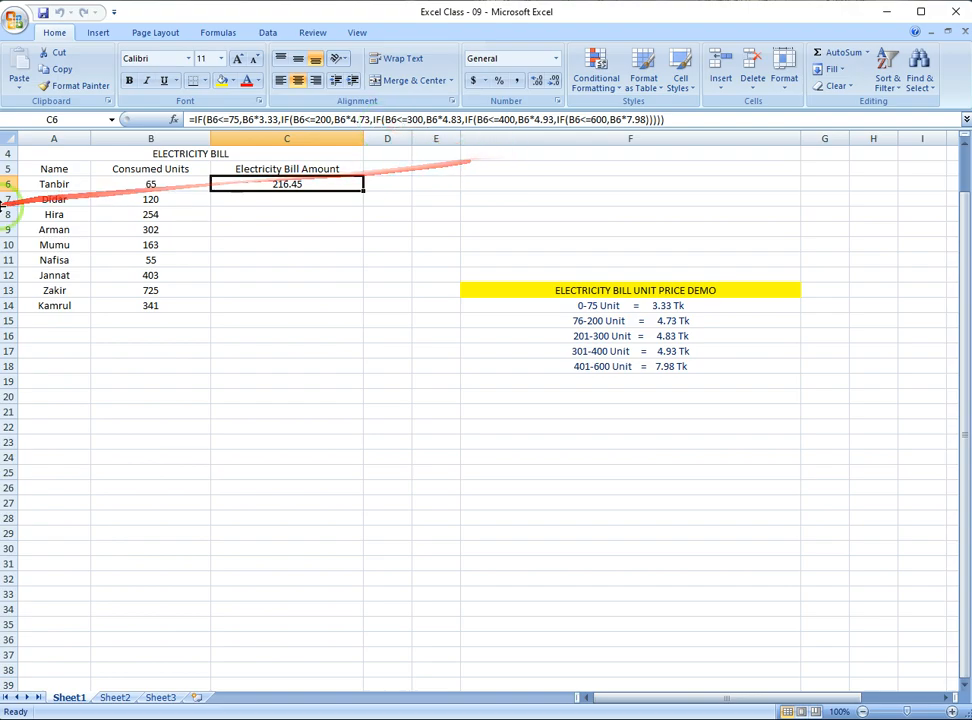
{"action": "left_click", "coordinate": [188, 181]}
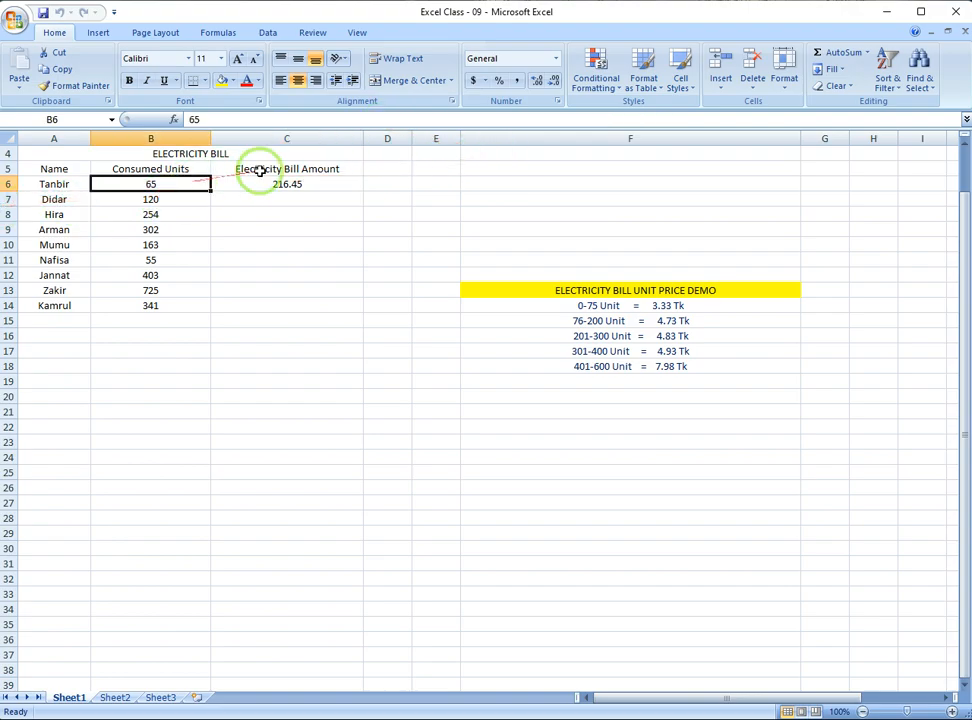
{"action": "left_click", "coordinate": [290, 193]}
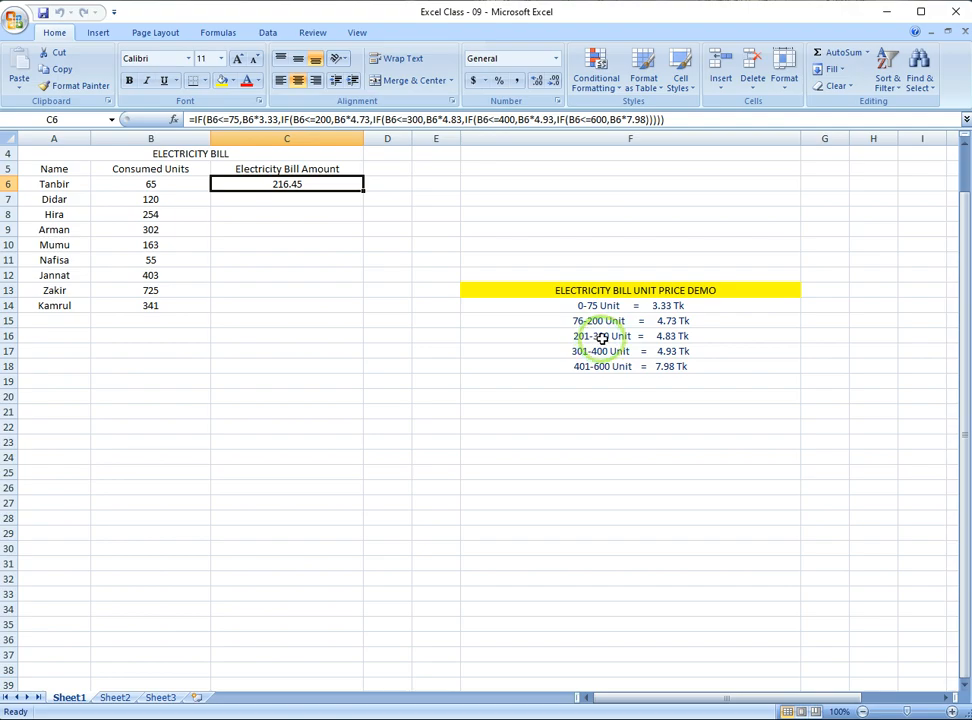
{"action": "left_click", "coordinate": [667, 336]}
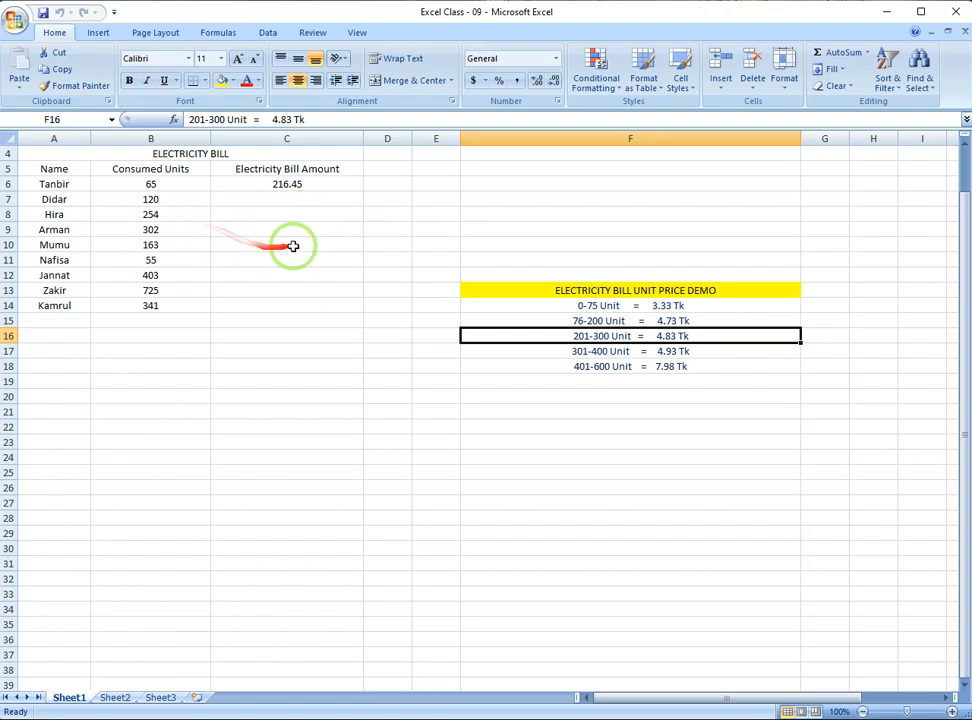
{"action": "left_click", "coordinate": [331, 184]}
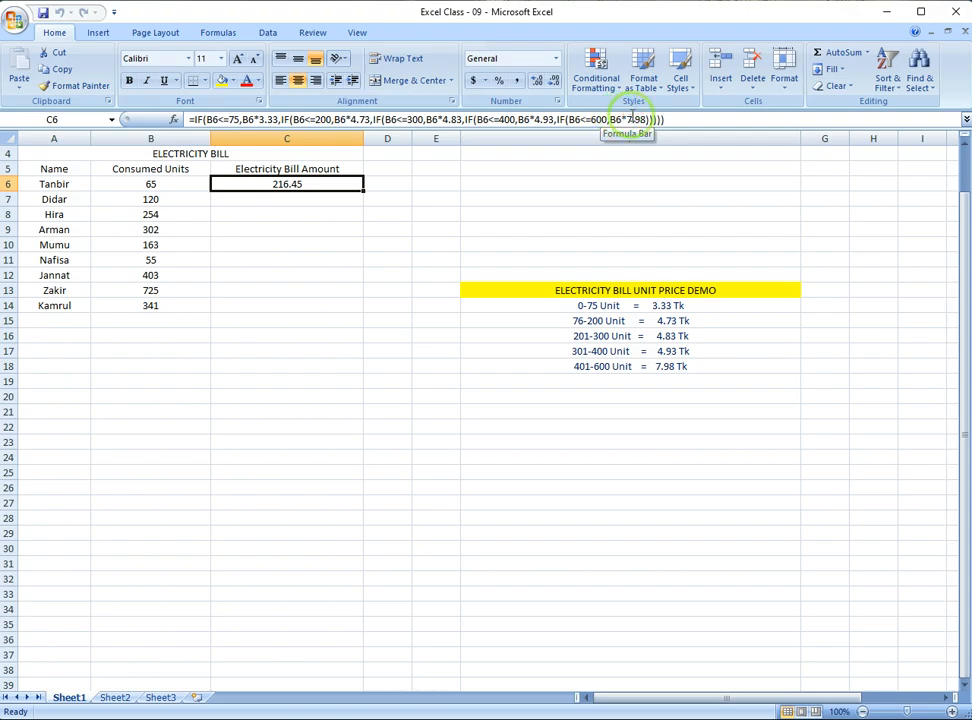
{"action": "left_click", "coordinate": [186, 185]}
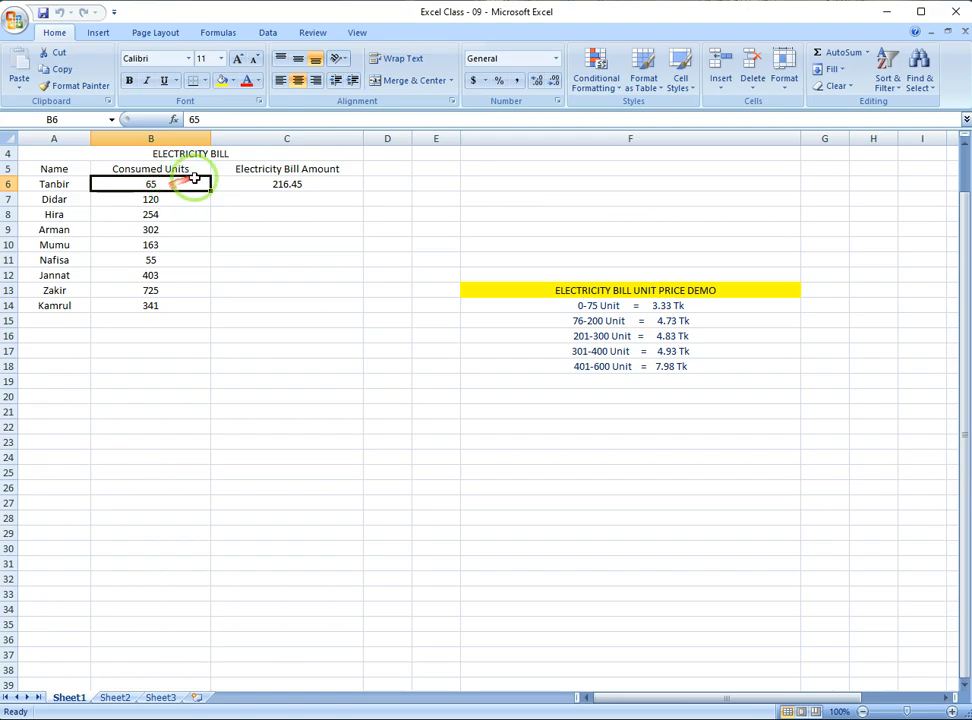
{"action": "left_click", "coordinate": [282, 186]}
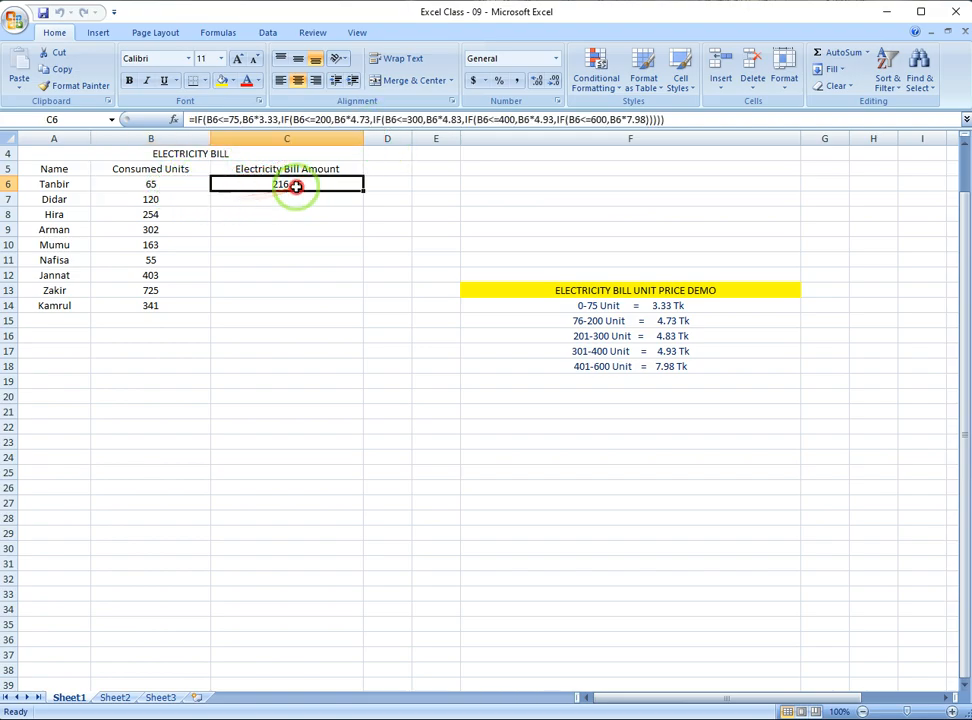
Commit the nested IF formula in C6 and fill it down through C14.
{"action": "left_click", "coordinate": [679, 119]}
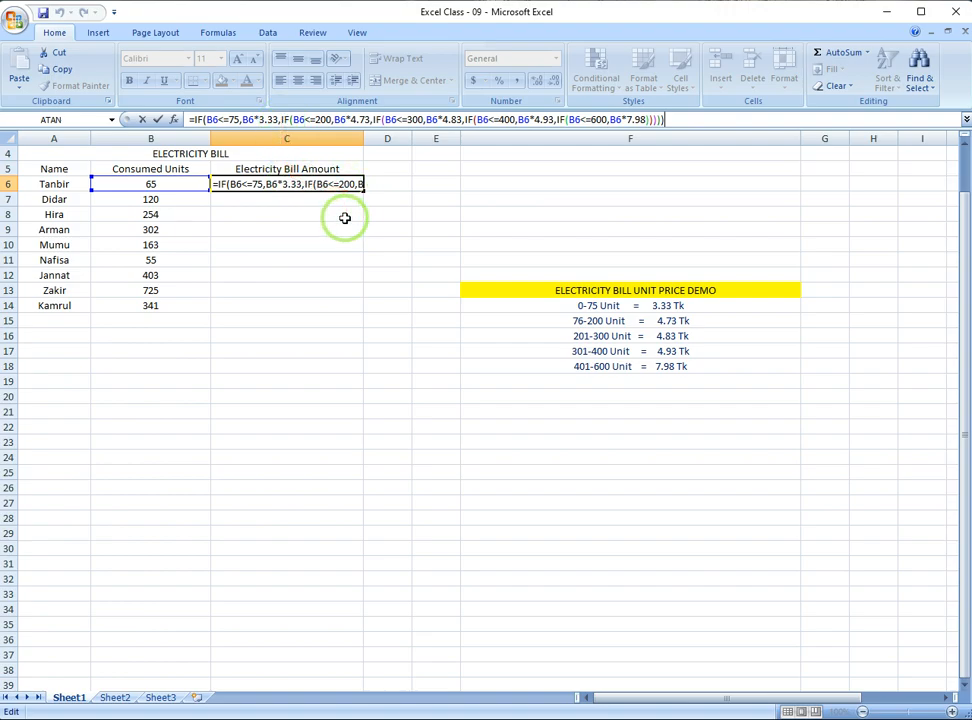
{"action": "key", "text": "Return"}
{"action": "left_click", "coordinate": [342, 186]}
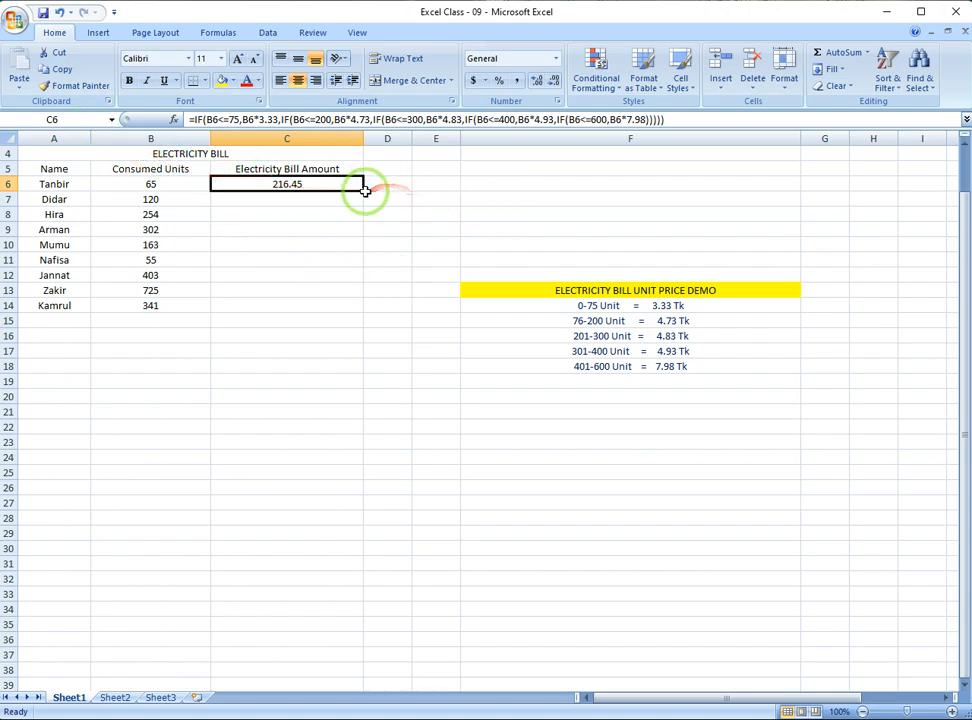
{"action": "left_click_drag", "start_coordinate": [364, 191], "coordinate": [336, 313]}
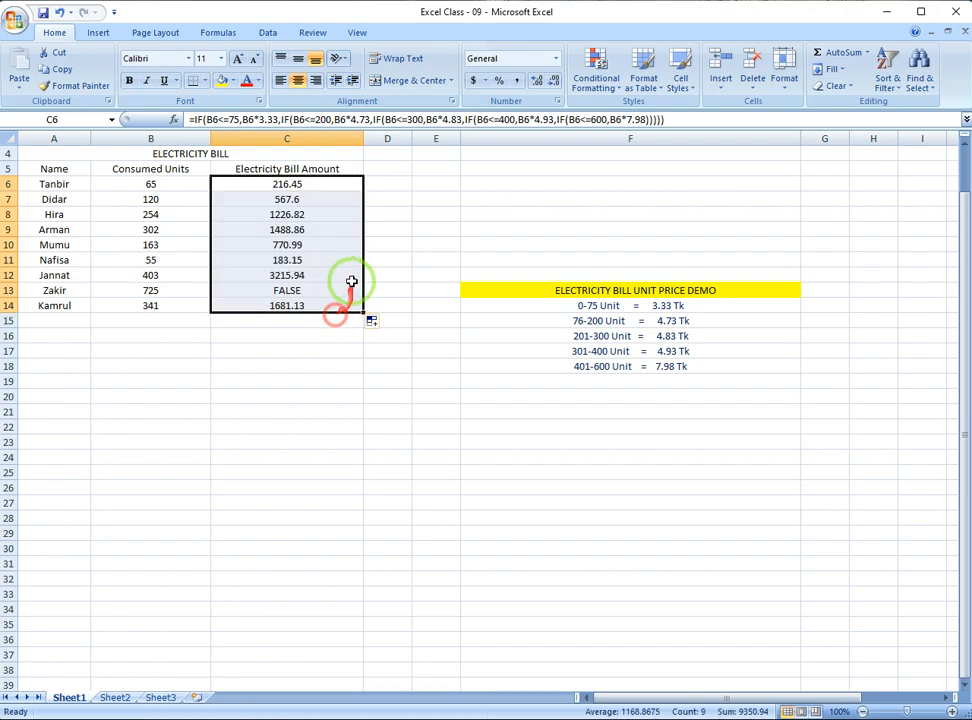
Check the filled bill amounts in column C and set the consumed units in B13 to 600.
{"action": "left_click", "coordinate": [320, 246]}
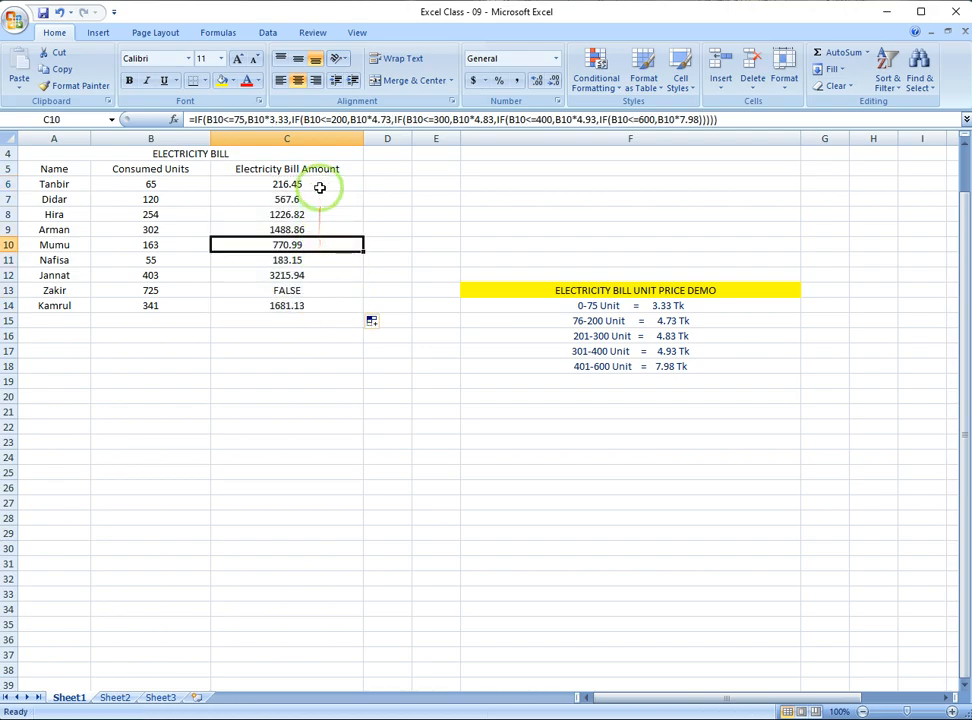
{"action": "left_click", "coordinate": [312, 215]}
{"action": "left_click", "coordinate": [339, 303]}
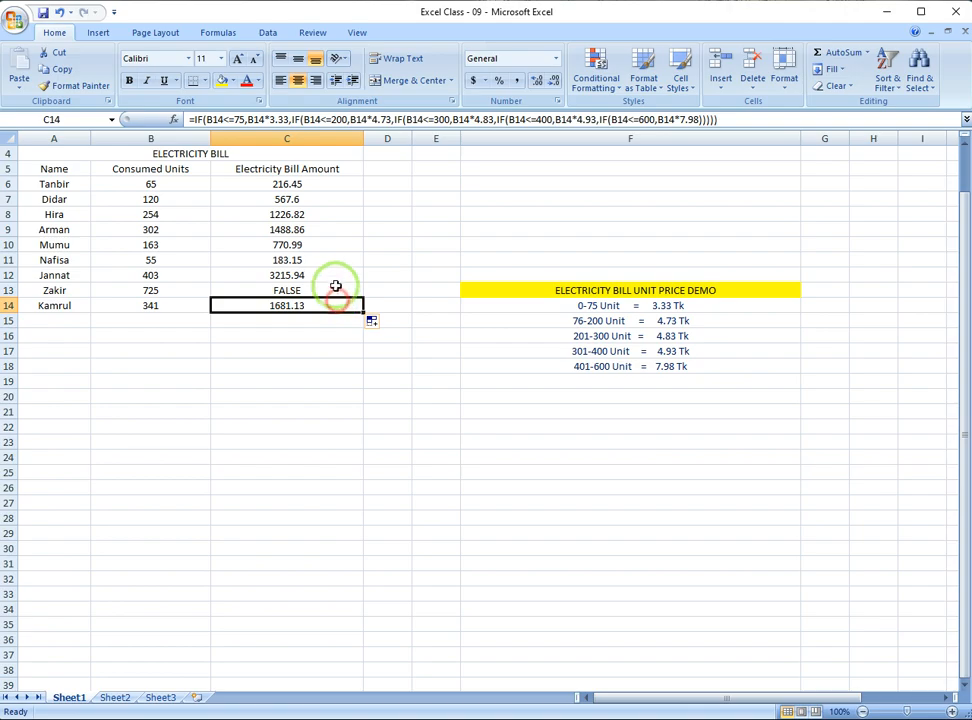
{"action": "left_click", "coordinate": [330, 262]}
{"action": "left_click", "coordinate": [331, 286]}
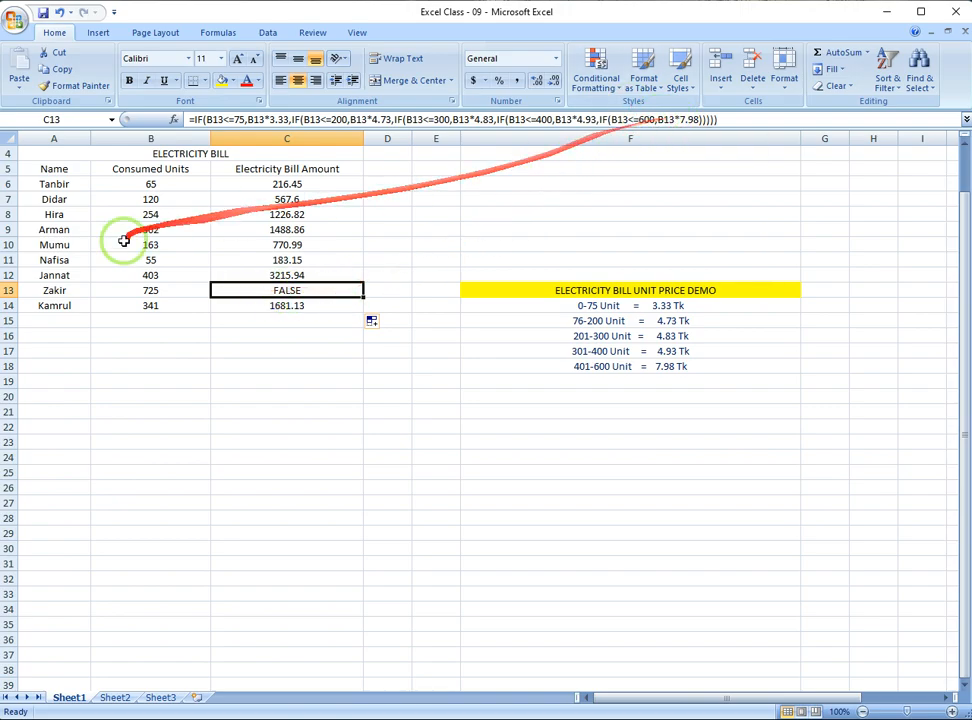
{"action": "double_click", "coordinate": [172, 290]}
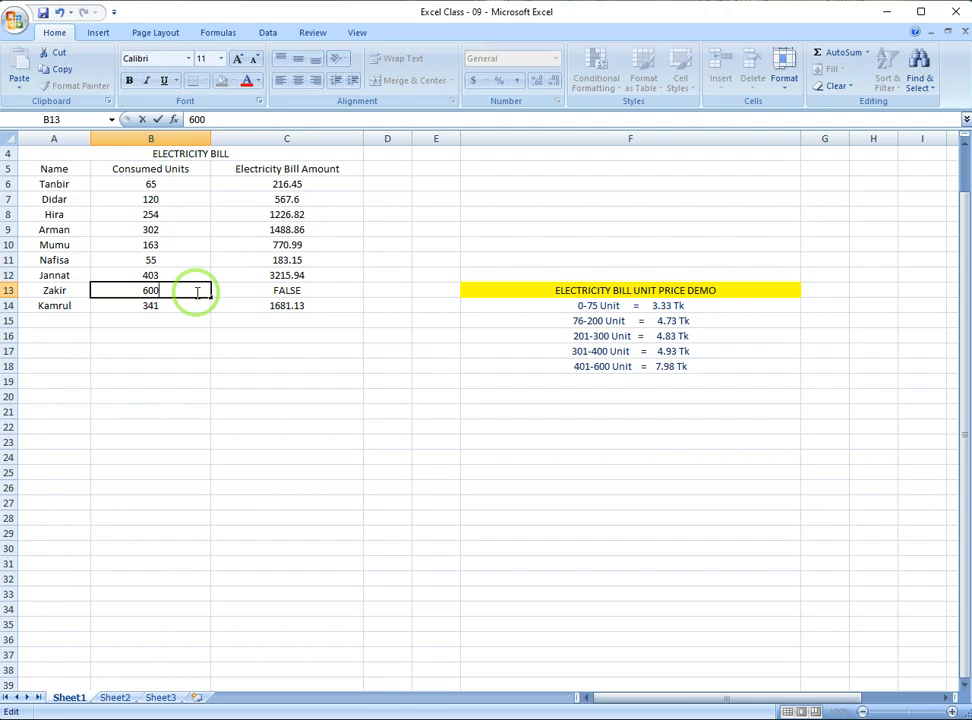
{"action": "key", "text": "Return"}
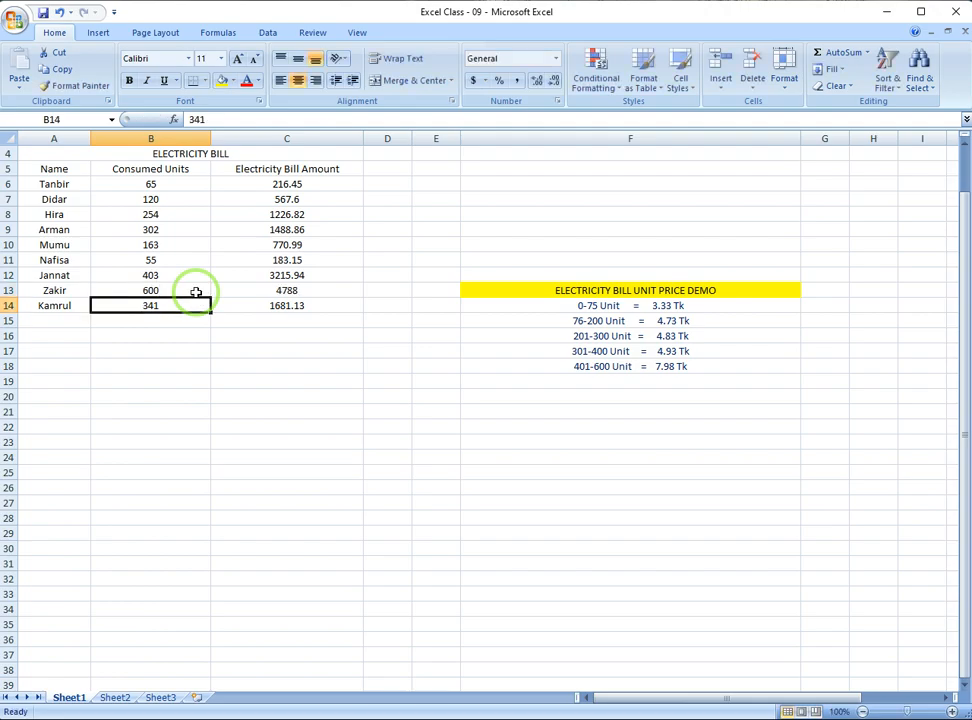
Check the recalculated bill amount in C13 against the neighbouring result in C12.
{"action": "left_click", "coordinate": [305, 292]}
{"action": "left_click", "coordinate": [291, 276]}
{"action": "left_click", "coordinate": [290, 290]}
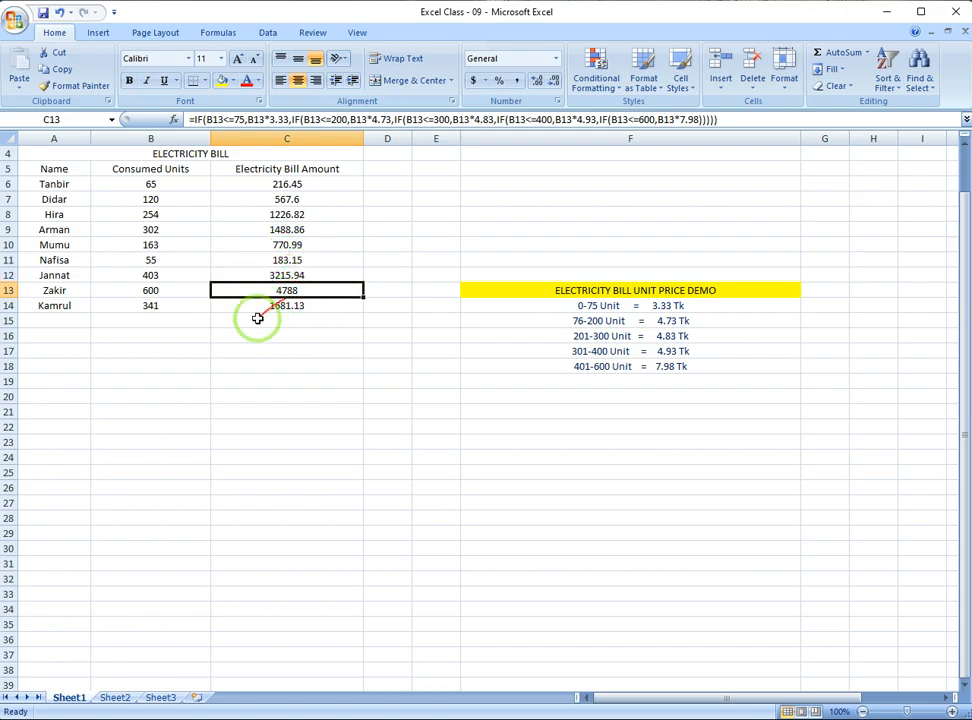
{"action": "left_click", "coordinate": [210, 718]}
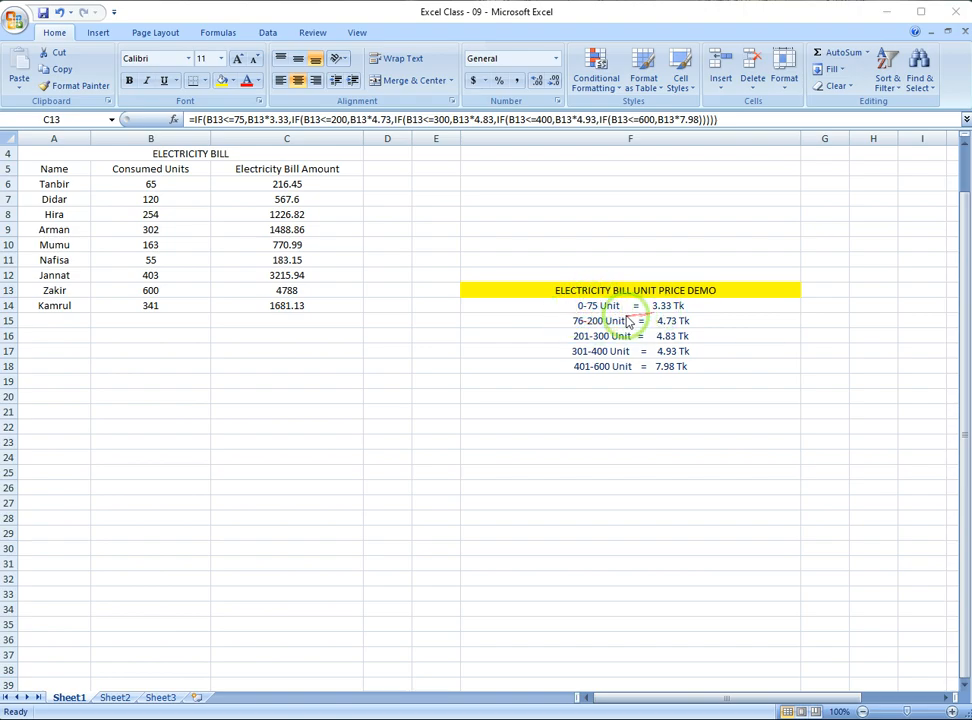
Review the electricity unit price tiers listed in F13:F18, from 0-75 units up to 401-600 units.
{"action": "left_click", "coordinate": [712, 328]}
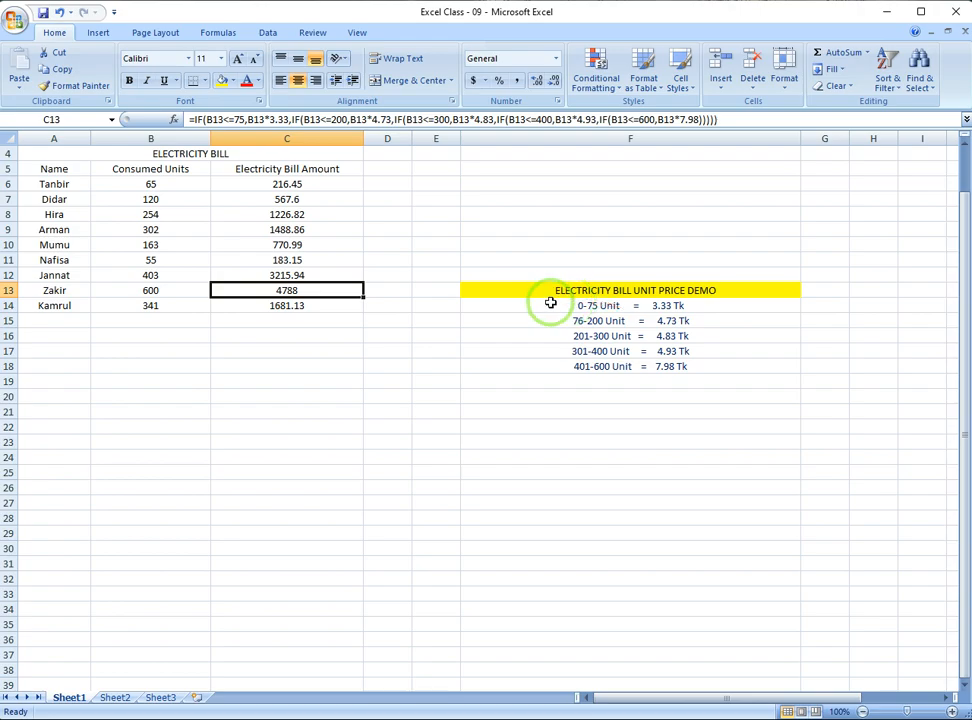
{"action": "left_click_drag", "start_coordinate": [535, 290], "coordinate": [577, 362]}
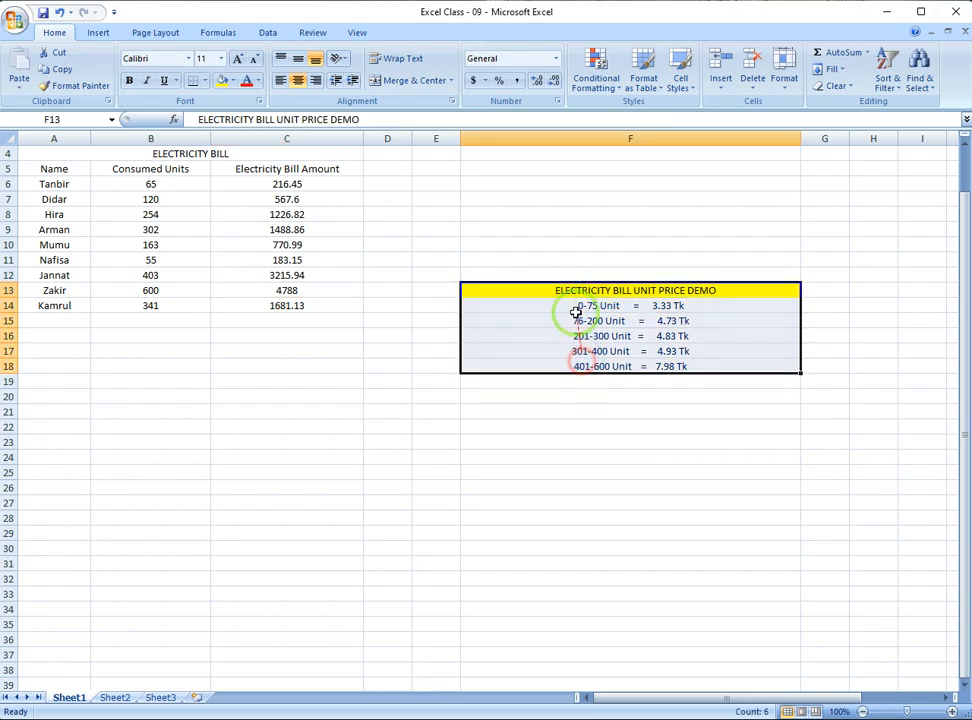
{"action": "left_click", "coordinate": [538, 310]}
{"action": "left_click", "coordinate": [529, 288]}
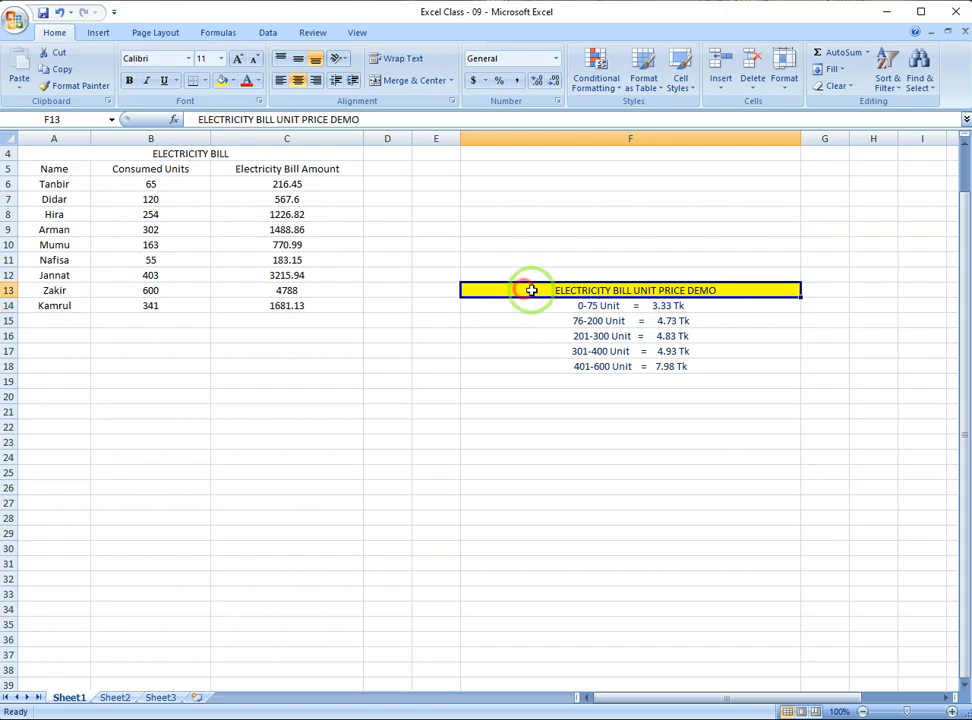
{"action": "left_click", "coordinate": [605, 320]}
{"action": "left_click", "coordinate": [560, 290]}
{"action": "left_click", "coordinate": [680, 335]}
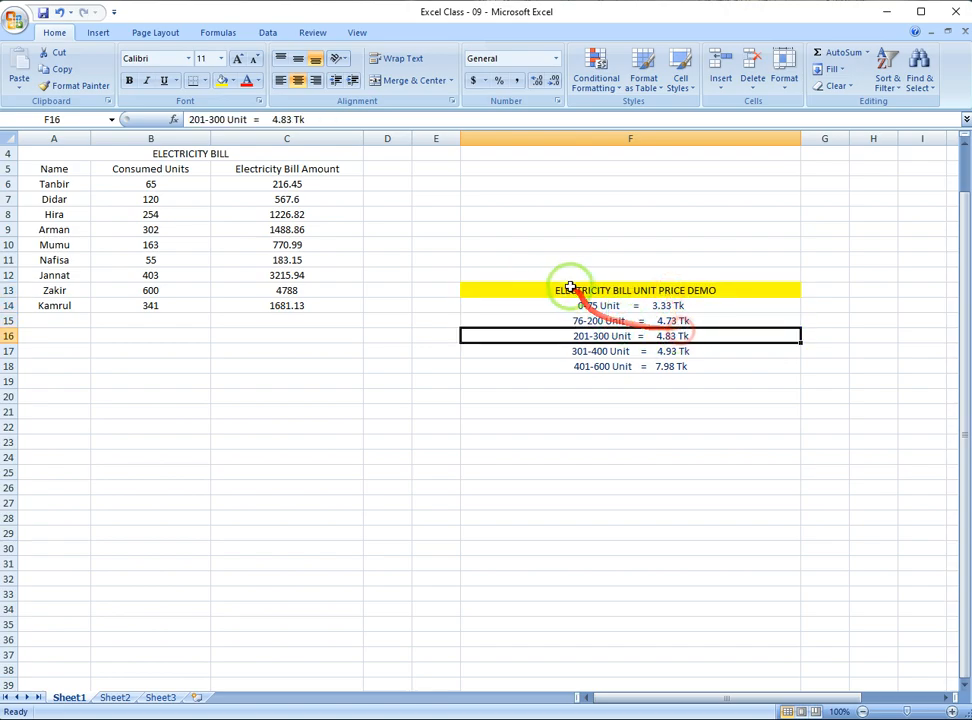
{"action": "left_click", "coordinate": [690, 291]}
{"action": "left_click", "coordinate": [680, 337]}
{"action": "left_click", "coordinate": [536, 289]}
{"action": "left_click", "coordinate": [755, 318]}
{"action": "left_click", "coordinate": [680, 337]}
{"action": "left_click", "coordinate": [557, 291]}
{"action": "left_click", "coordinate": [670, 352]}
{"action": "left_click", "coordinate": [626, 306]}
{"action": "left_click", "coordinate": [662, 368]}
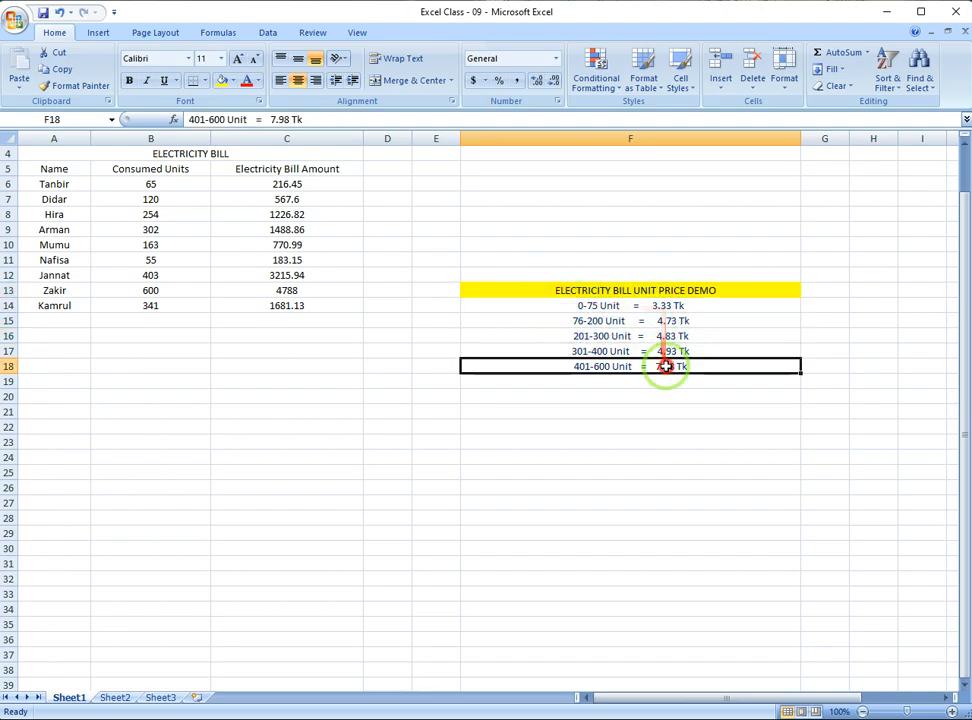
Examine the nested IF formula in C6, including its tier conditions and closing parentheses, and leave it as it is.
{"action": "left_click", "coordinate": [287, 187]}
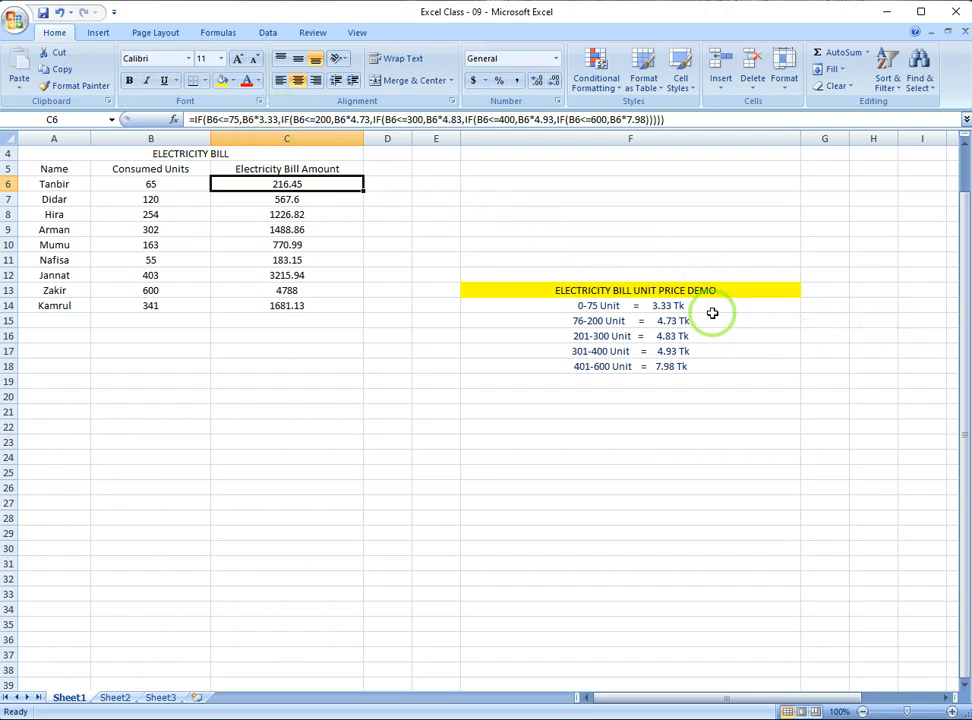
{"action": "left_click_drag", "start_coordinate": [316, 121], "coordinate": [472, 120]}
{"action": "left_click", "coordinate": [595, 122]}
{"action": "left_click", "coordinate": [686, 118]}
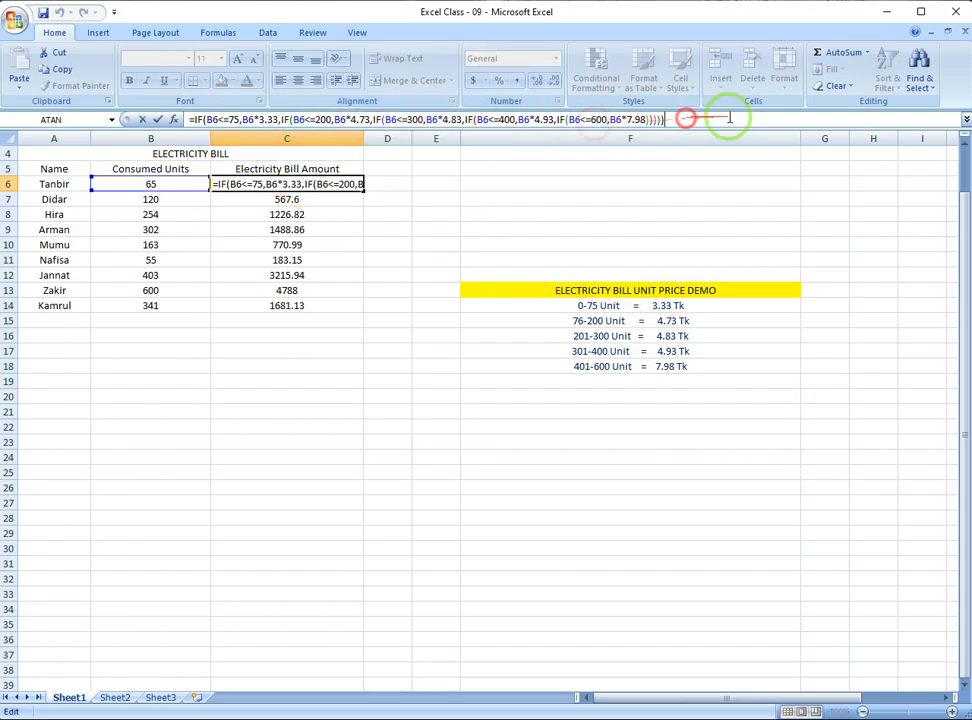
{"action": "left_click", "coordinate": [684, 121]}
{"action": "left_click_drag", "start_coordinate": [684, 121], "coordinate": [649, 122]}
{"action": "left_click", "coordinate": [674, 122]}
{"action": "left_click", "coordinate": [725, 119]}
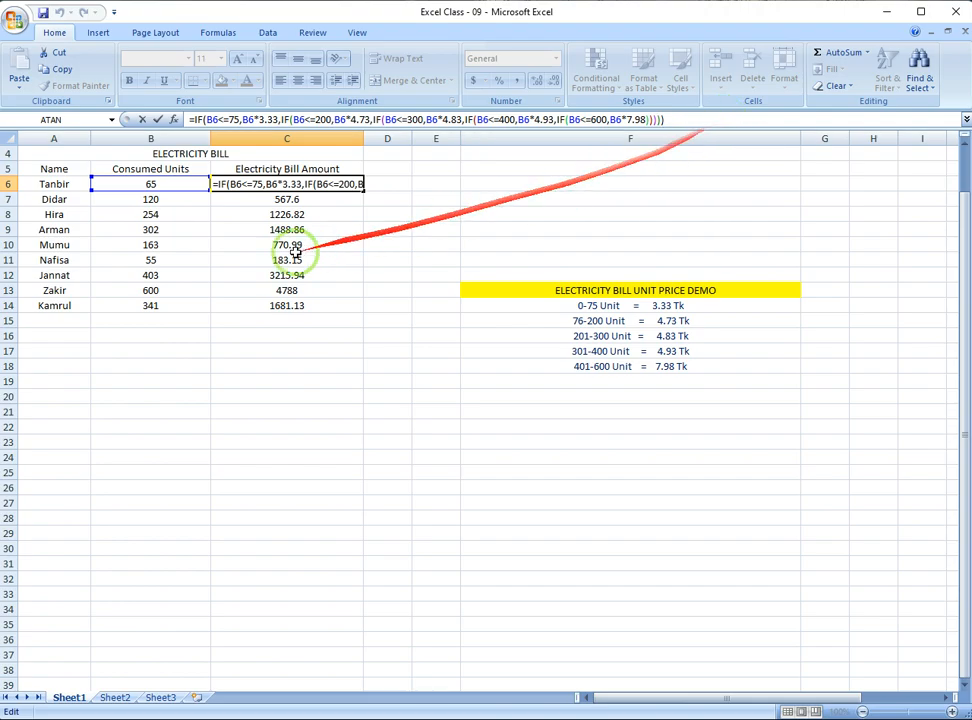
{"action": "key", "text": "Return"}
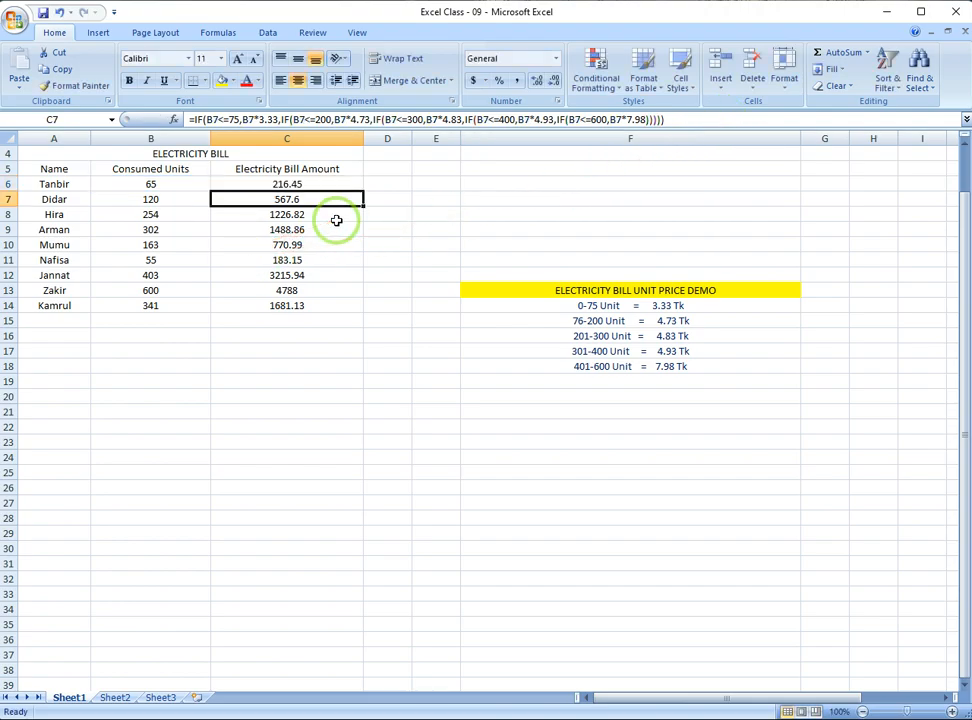
Check the formula behind each electricity bill amount, going cell by cell from C6 down to C14.
{"action": "left_click", "coordinate": [343, 188]}
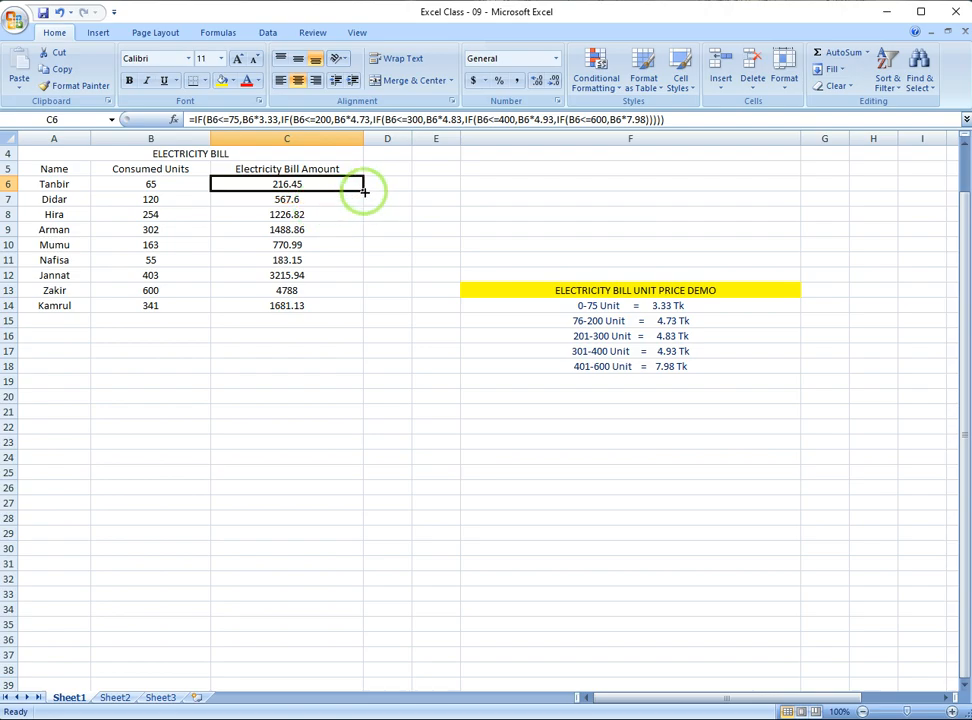
{"action": "key", "text": "Down"}
{"action": "key", "text": "Down"}
{"action": "key", "text": "Down"}
{"action": "key", "text": "Down"}
{"action": "key", "text": "Down"}
{"action": "key", "text": "Down"}
{"action": "key", "text": "Down"}
{"action": "key", "text": "Down"}
{"action": "key", "text": "Down"}
{"action": "key", "text": "Up"}
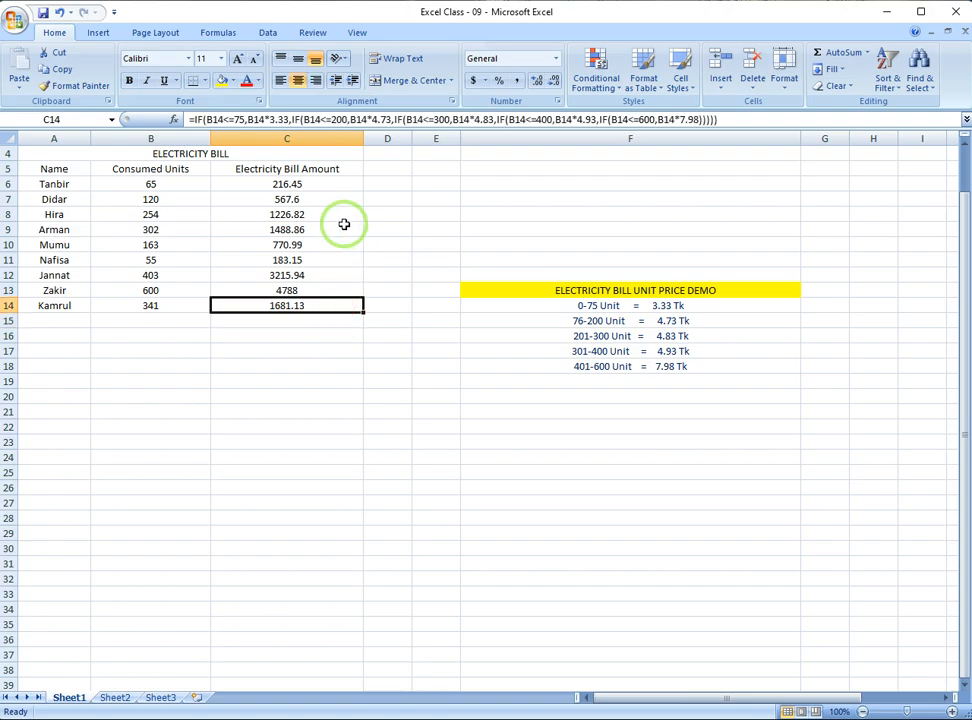
{"action": "left_click", "coordinate": [226, 718]}
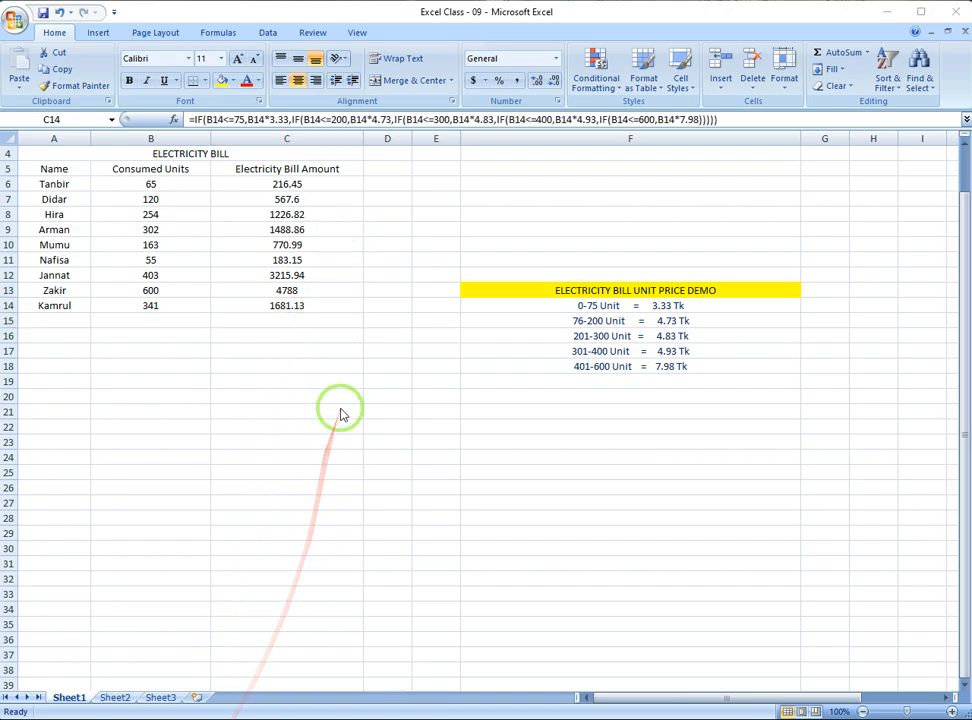